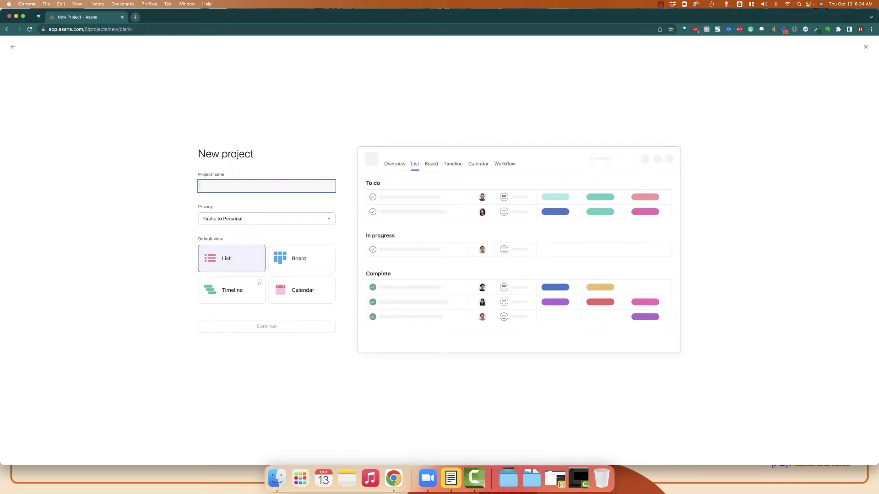
# Name the new project "2023 CEO Dashboard" with a crown emoji in front of the title.
pyautogui.write('203')
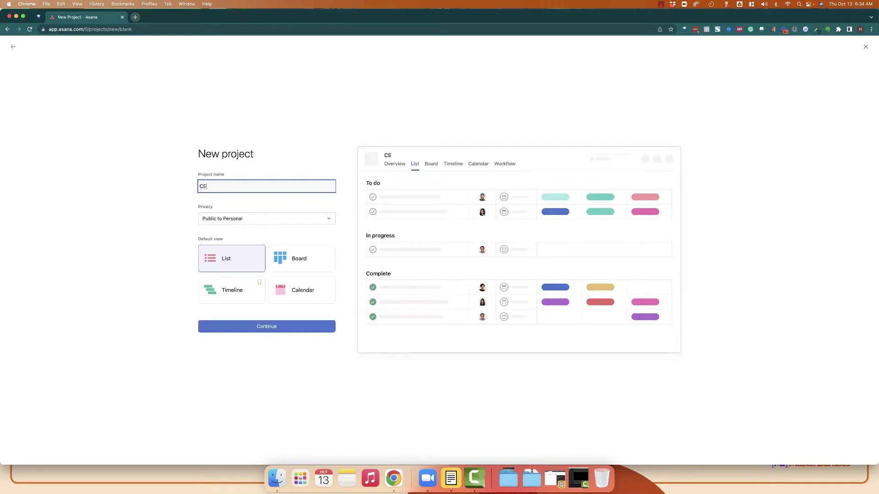
pyautogui.press('BackSpace')
pyautogui.press('BackSpace')
pyautogui.write('023 CEO Dashboard')
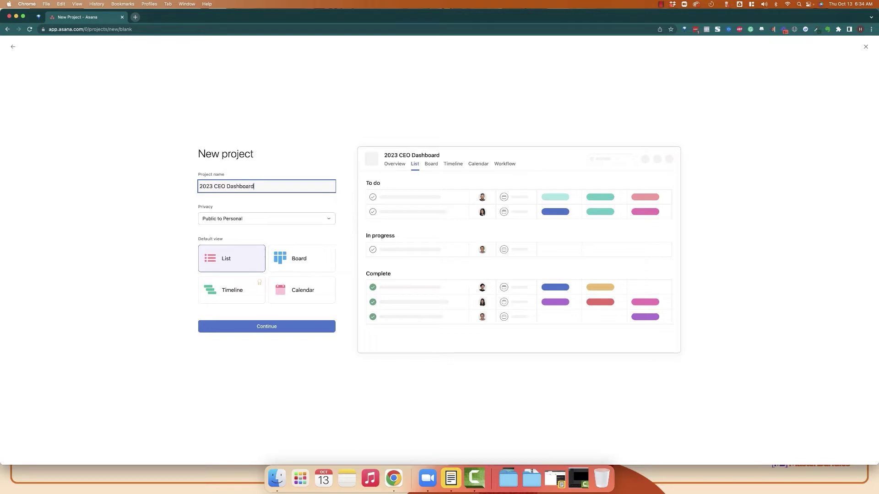
pyautogui.write('👑')
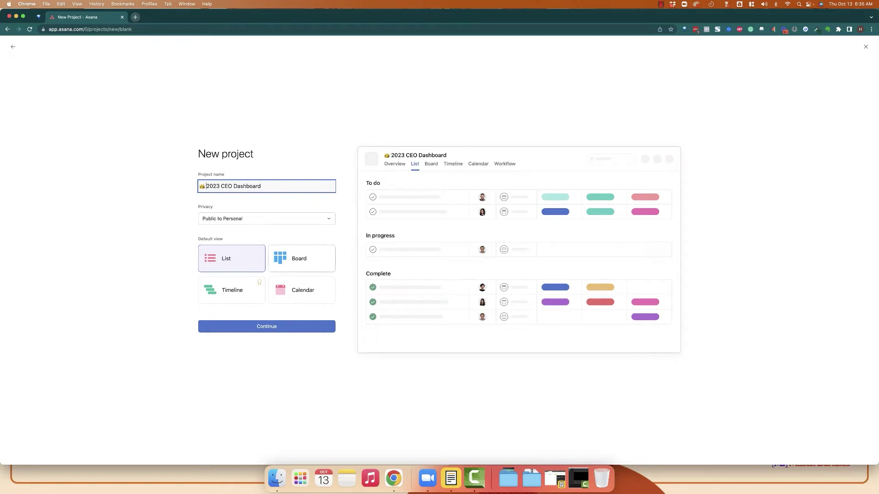
# Choose Board as the project's default view and create the project, going straight to it to start adding tasks.
pyautogui.click(301, 259)
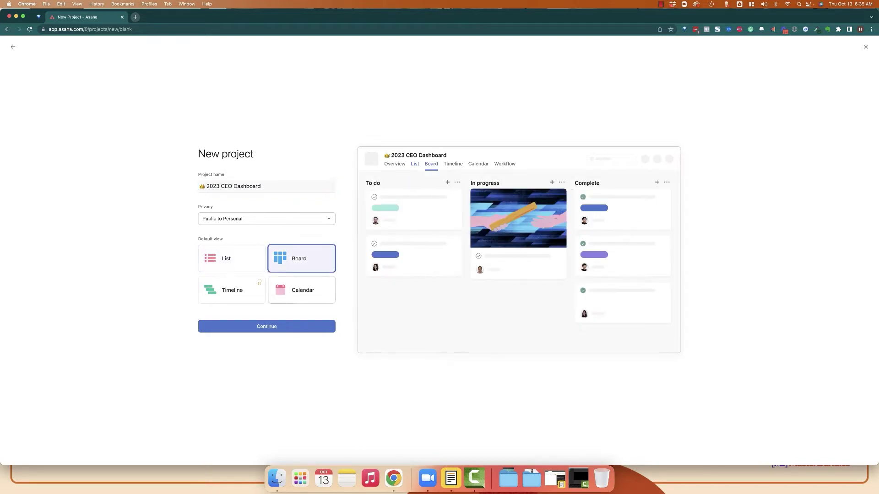
pyautogui.click(266, 326)
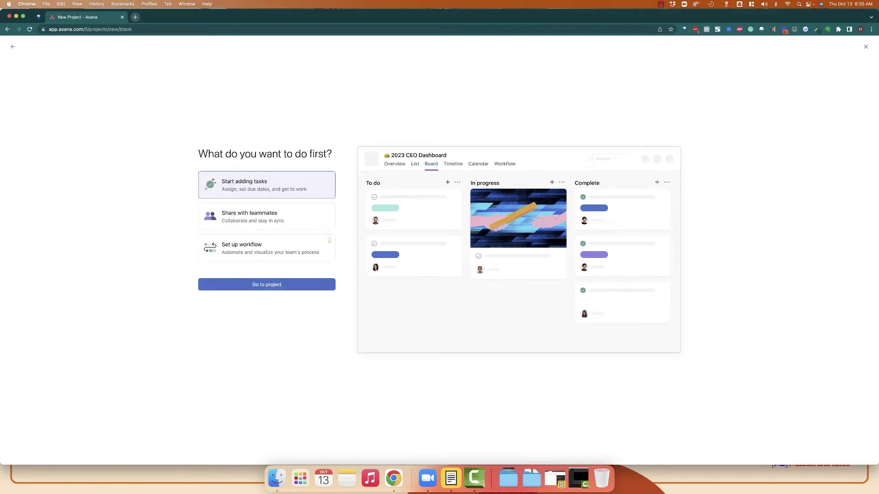
pyautogui.click(267, 284)
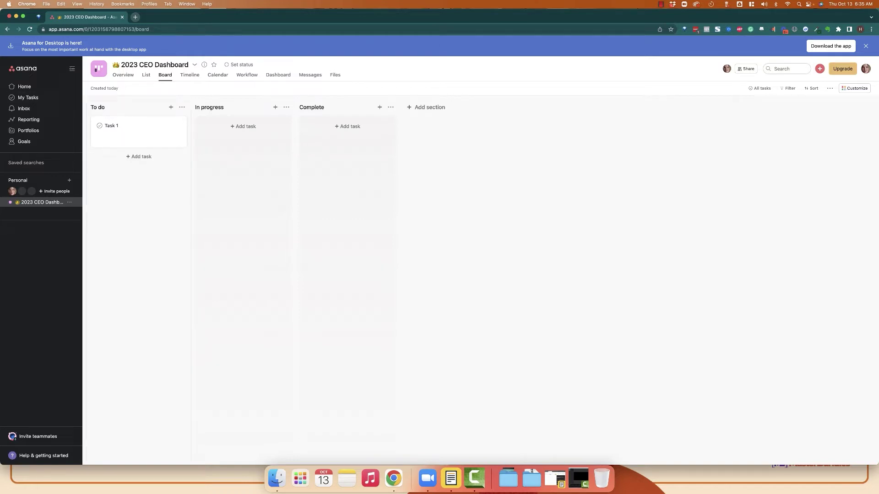
# Rename the To do section to "Goals and Progress" and the In progress section to "Promotions".
pyautogui.click(106, 107)
pyautogui.moveTo(110, 107); pyautogui.dragTo(94, 107)
pyautogui.write('Goals and Progress')
pyautogui.click(224, 107)
pyautogui.tripleClick(205, 107)
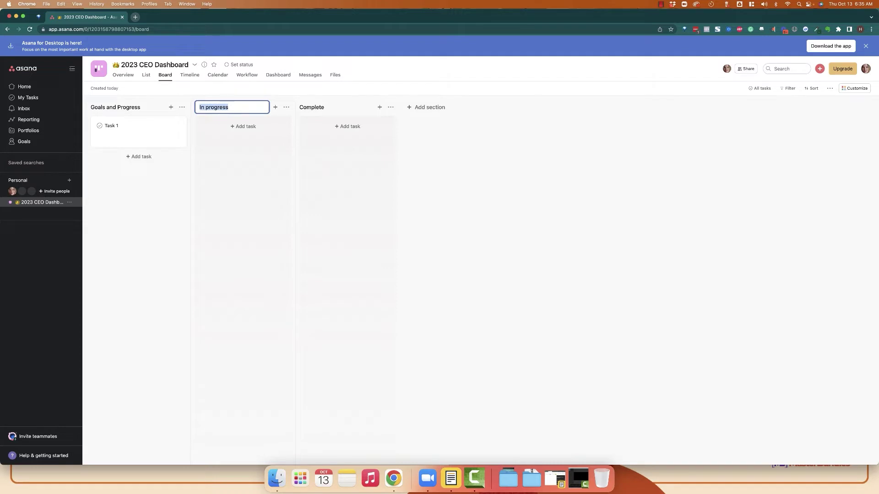
pyautogui.press('BackSpace')
pyautogui.write('Promotions')
pyautogui.press('Return')
# Rename the Complete section to "Projects".
pyautogui.tripleClick(311, 107)
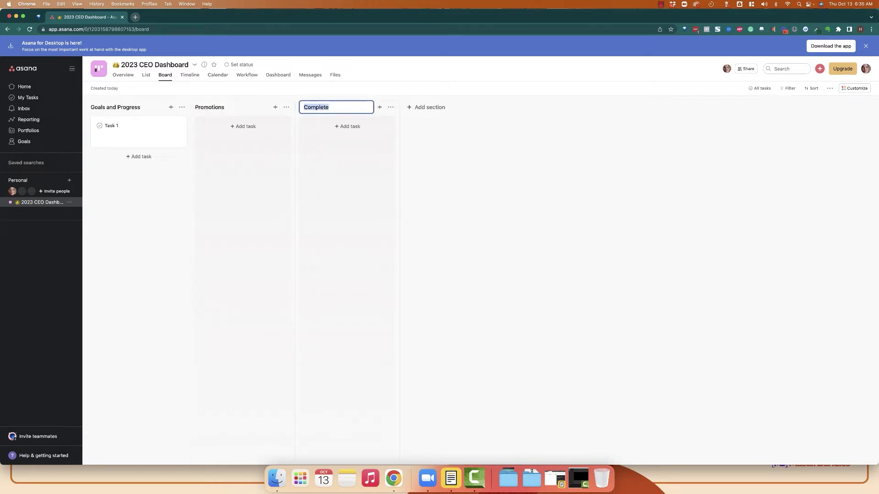
pyautogui.write('Projects')
pyautogui.press('Return')
# Add two sections named "Content" and "Processes" after the Projects section.
pyautogui.write('Content')
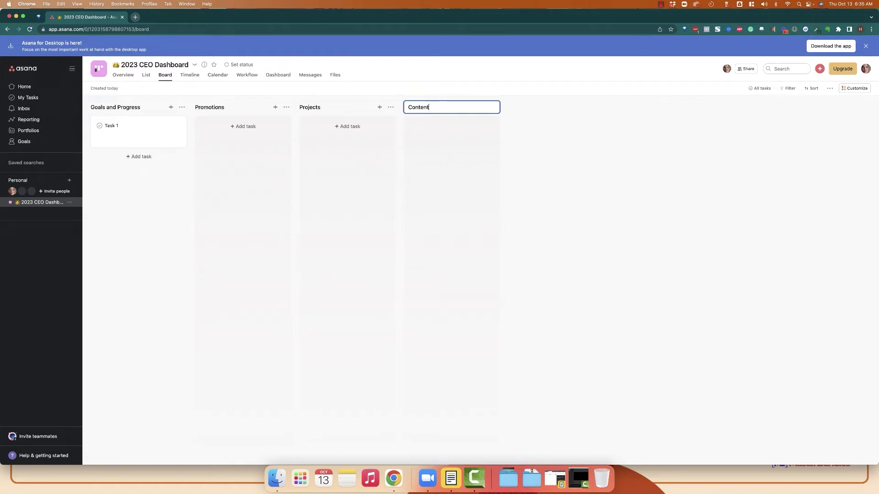
pyautogui.press('Return')
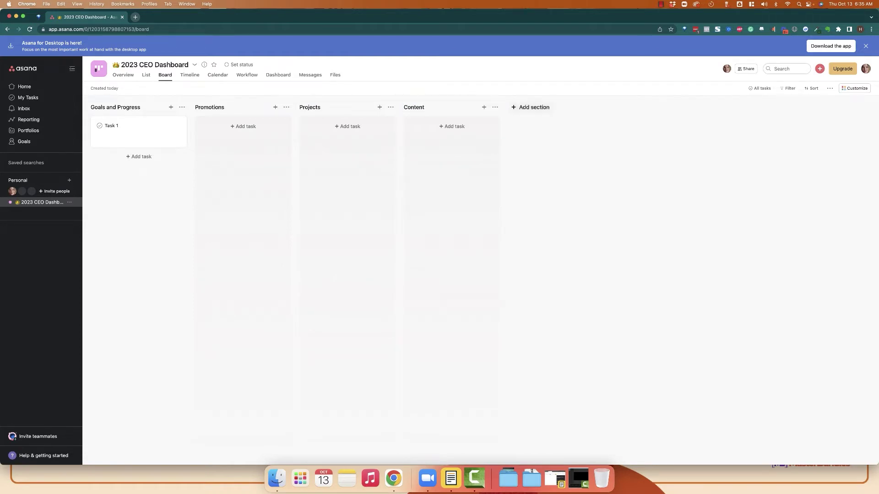
pyautogui.write('Processes')
pyautogui.press('Return')
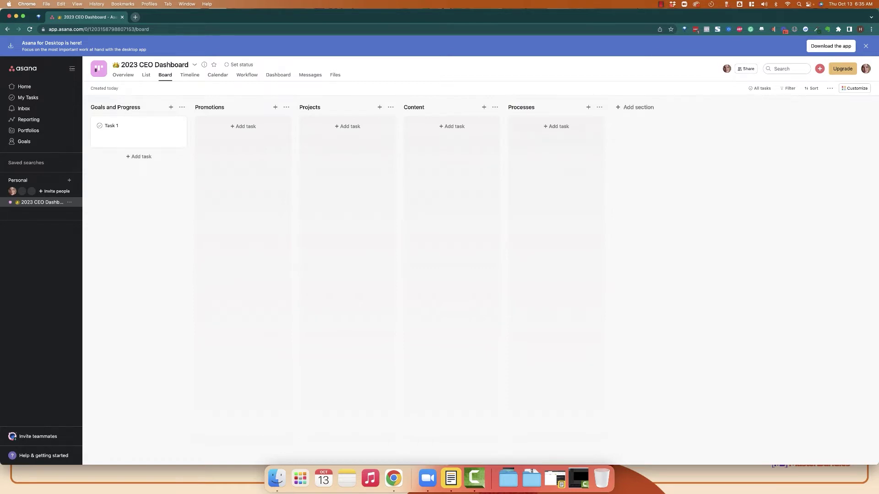
# Add two more sections named "Team" and "Agency Client" at the end of the board.
pyautogui.write('People')
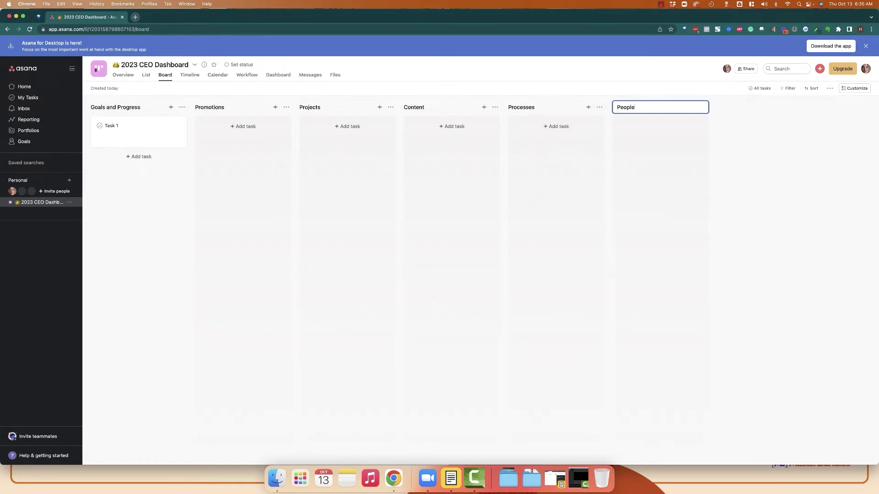
pyautogui.press('super+a')
pyautogui.write('Team')
pyautogui.press('Return')
pyautogui.write('A')
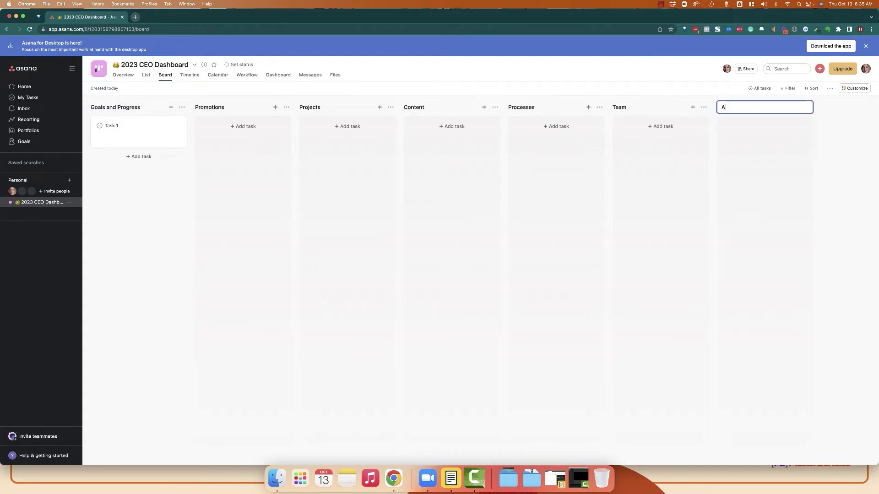
pyautogui.write('gency Client')
pyautogui.press('Return')
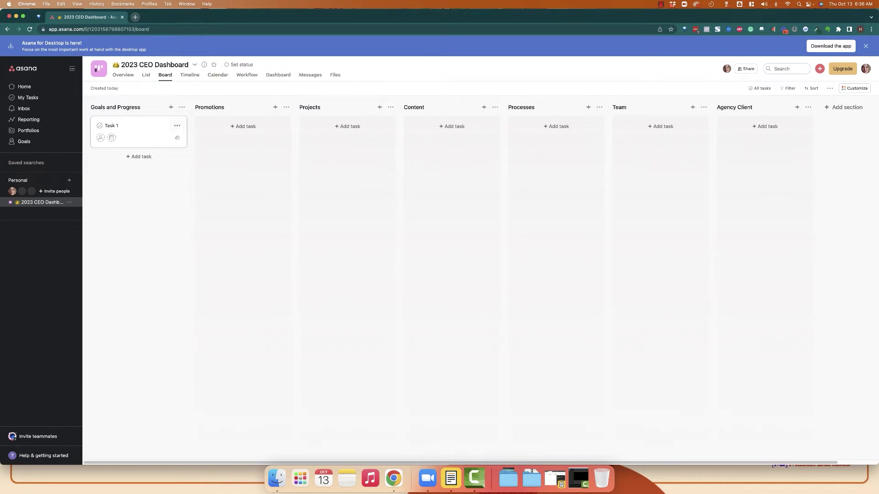
# Rename Task 1 in the Goals and Progress section to "Goal Name".
pyautogui.click(141, 131)
pyautogui.tripleClick(656, 113)
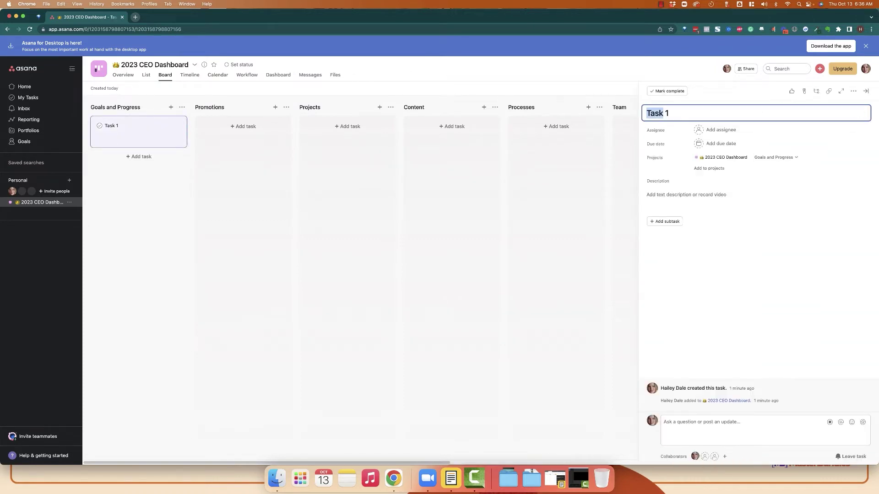
pyautogui.write('Gao')
pyautogui.press('BackSpace')
pyautogui.press('BackSpace')
pyautogui.write('oal Name')
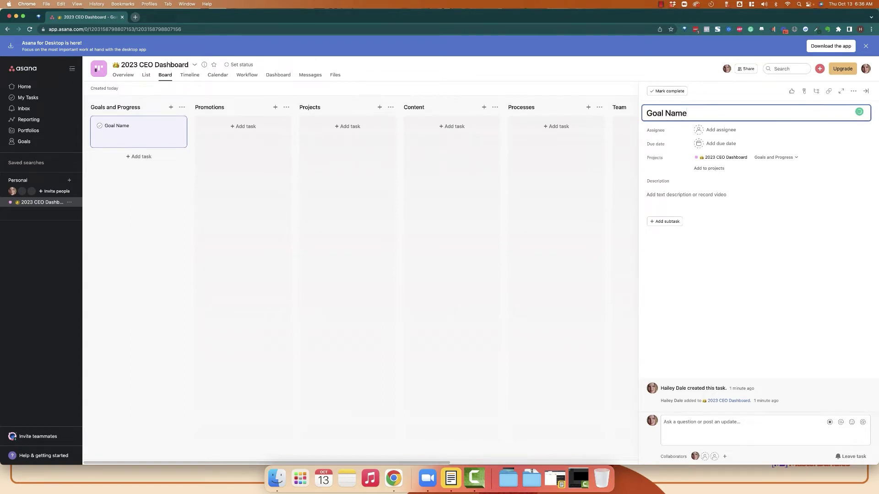
pyautogui.click(686, 195)
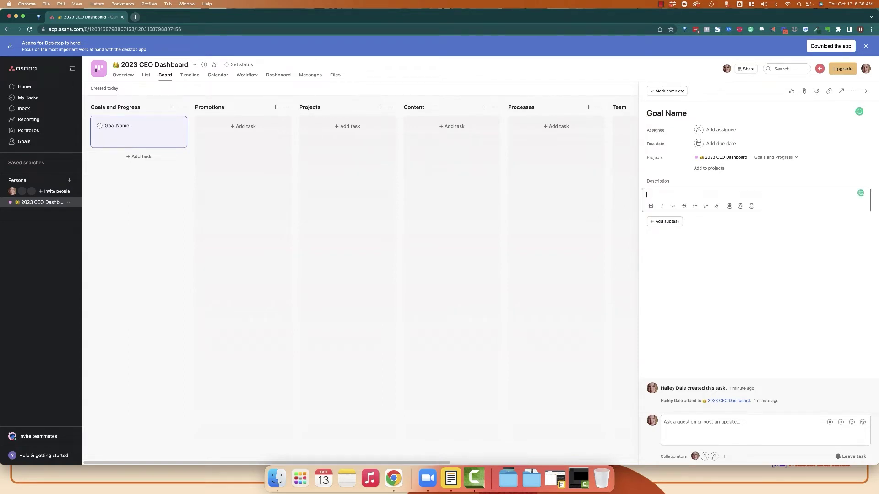
pyautogui.click(722, 143)
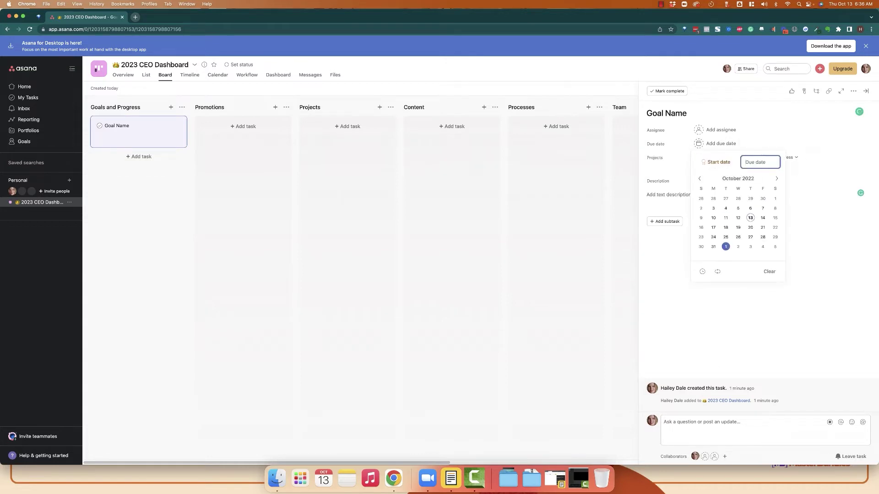
pyautogui.click(723, 311)
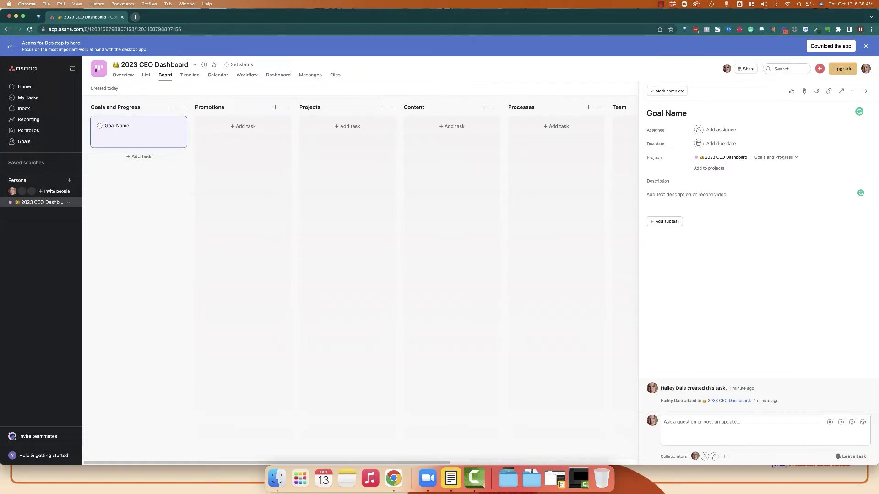
pyautogui.press('Escape')
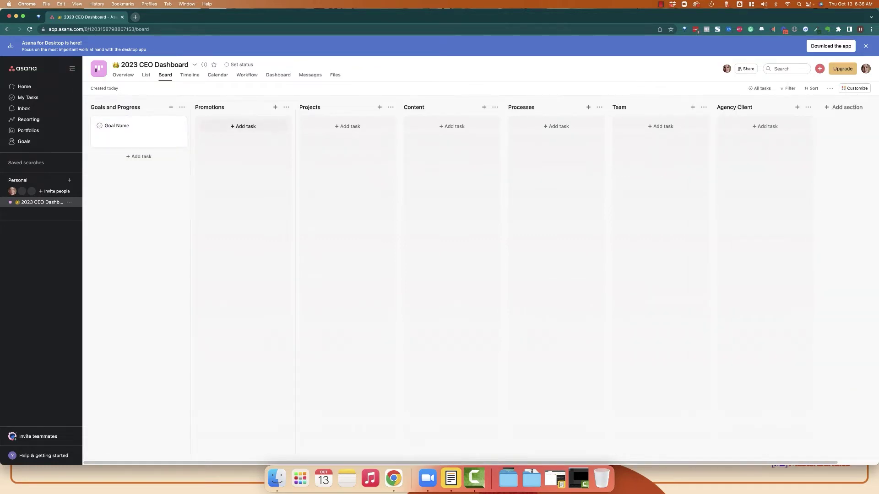
# Add the tasks "January: Signature Course" and "February: Agency Package" to the Promotions section.
pyautogui.click(243, 126)
pyautogui.write('Janu')
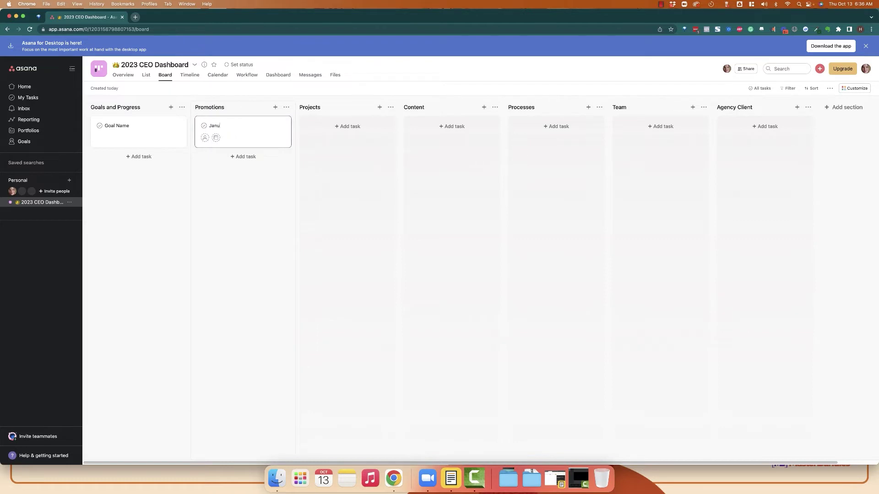
pyautogui.write('ary: Signature Course')
pyautogui.press('Return')
pyautogui.write('February: Agency Package')
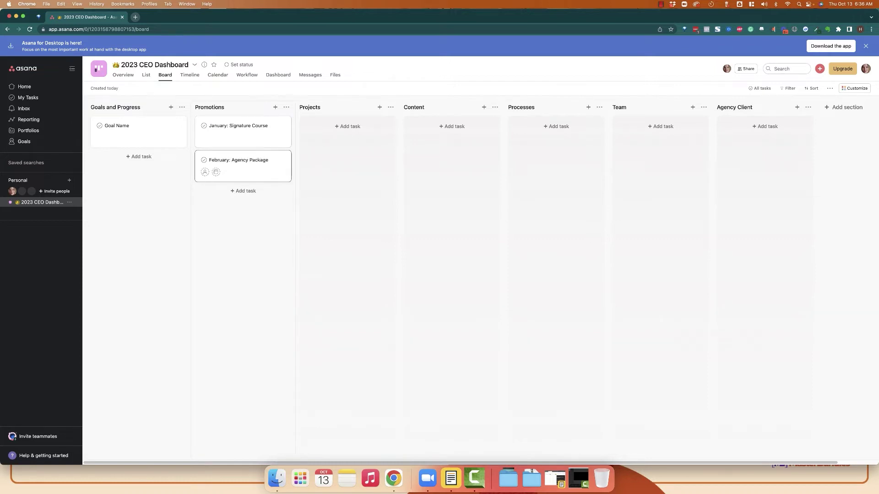
pyautogui.click(243, 256)
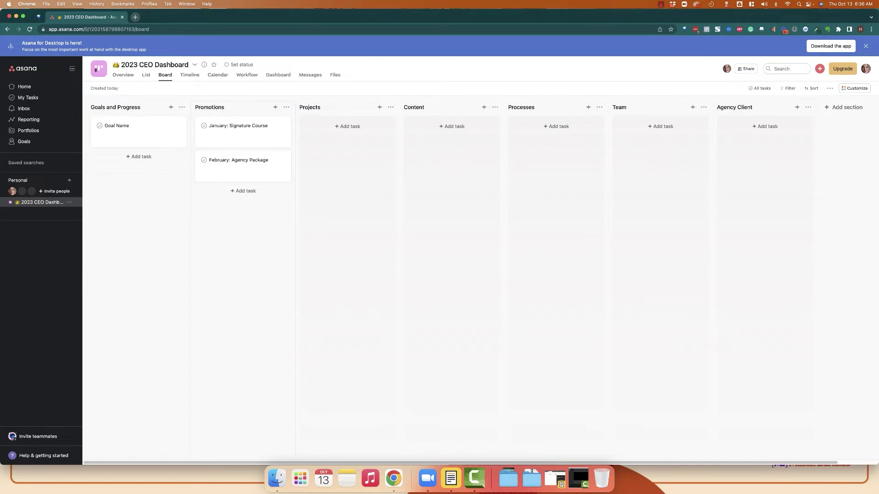
# Rename the Projects section to "Quarter 1".
pyautogui.click(379, 107)
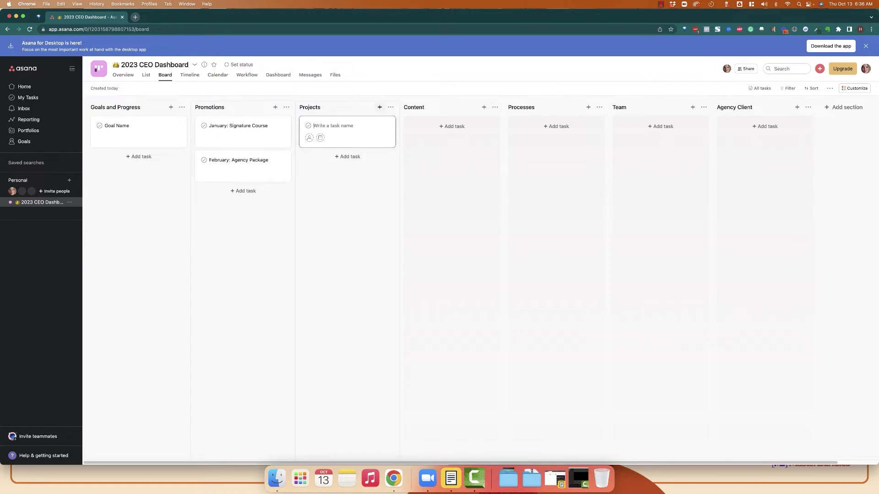
pyautogui.click(312, 107)
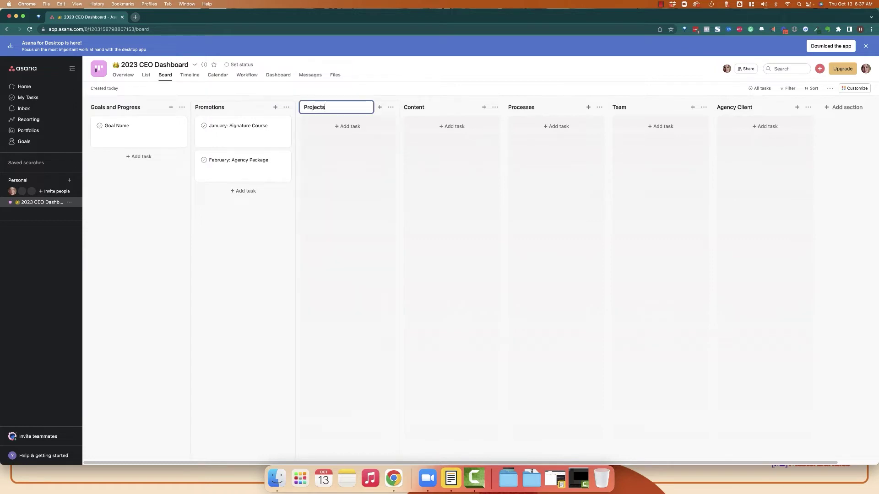
pyautogui.doubleClick(313, 107)
pyautogui.write('Quarter 1')
pyautogui.press('Return')
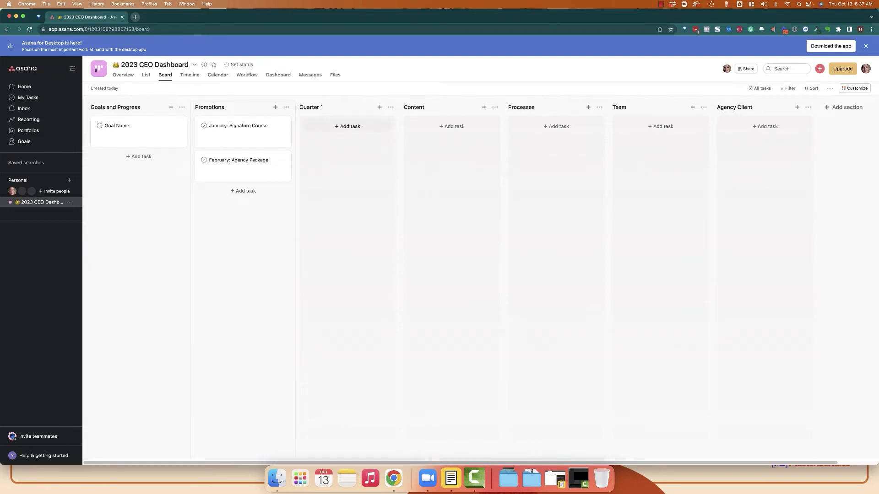
# Add a task named "Quarter 1" to the Quarter 1 section and attach the image Quarter 1.png to it.
pyautogui.click(348, 126)
pyautogui.write('Quarter 1')
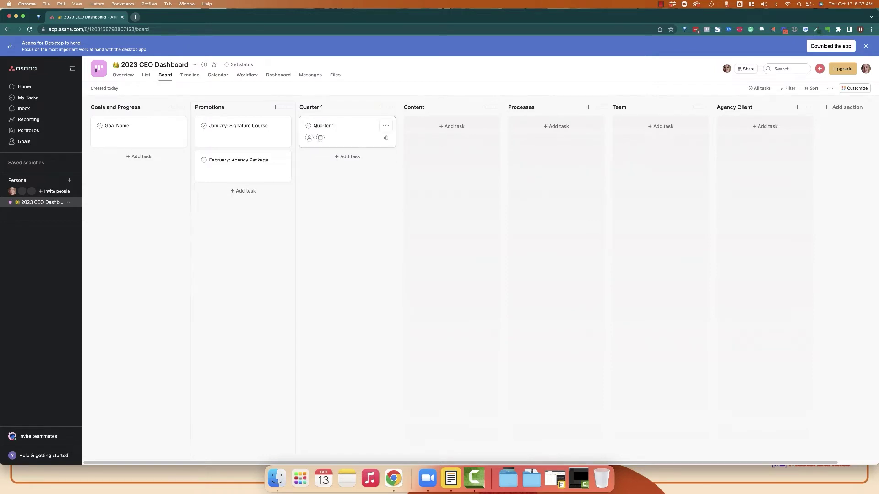
pyautogui.click(352, 135)
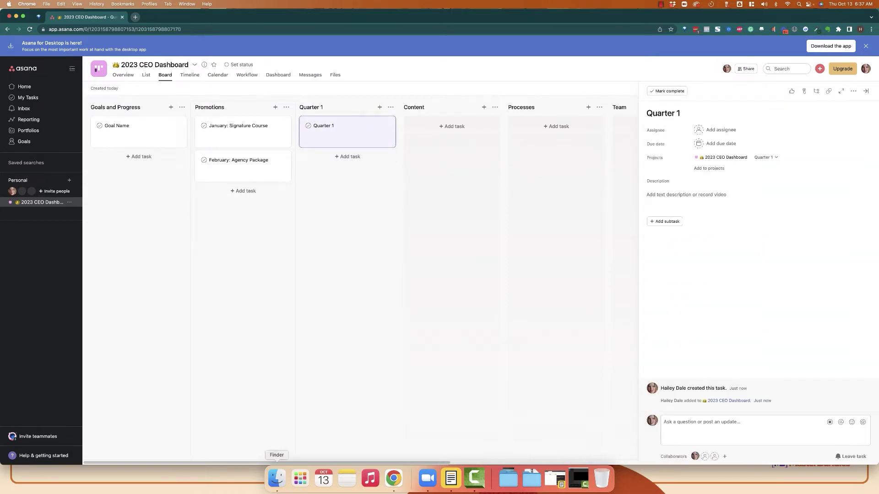
pyautogui.click(277, 479)
pyautogui.moveTo(679, 44); pyautogui.dragTo(751, 247)
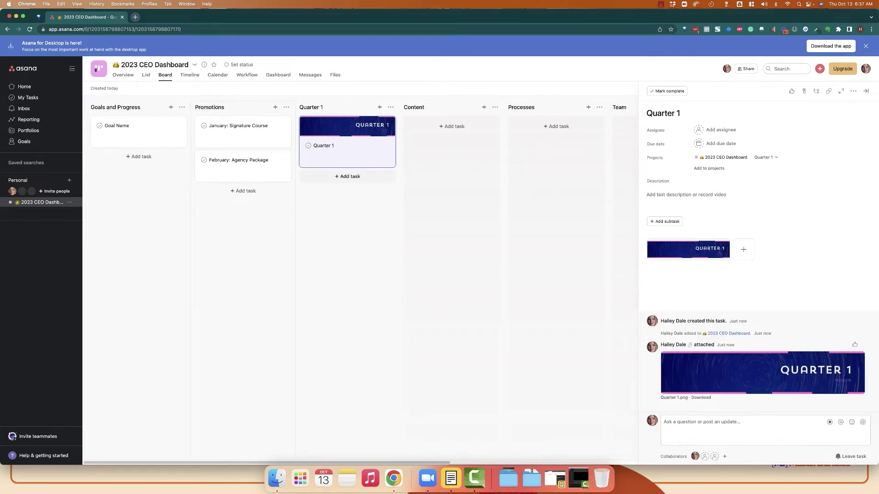
# Add the tasks "Project A" and "Project B" below the Quarter 1 banner task and close the task details.
pyautogui.click(348, 176)
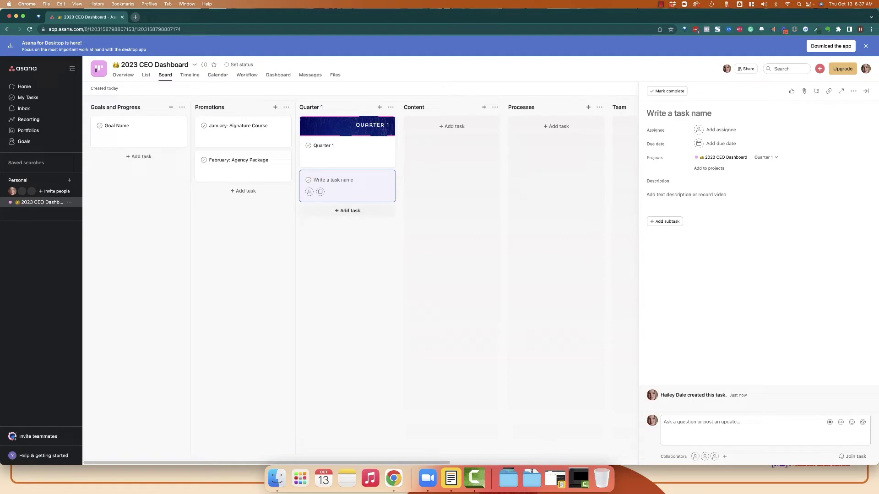
pyautogui.write('Pro')
pyautogui.press('BackSpace')
pyautogui.press('BackSpace')
pyautogui.press('BackSpace')
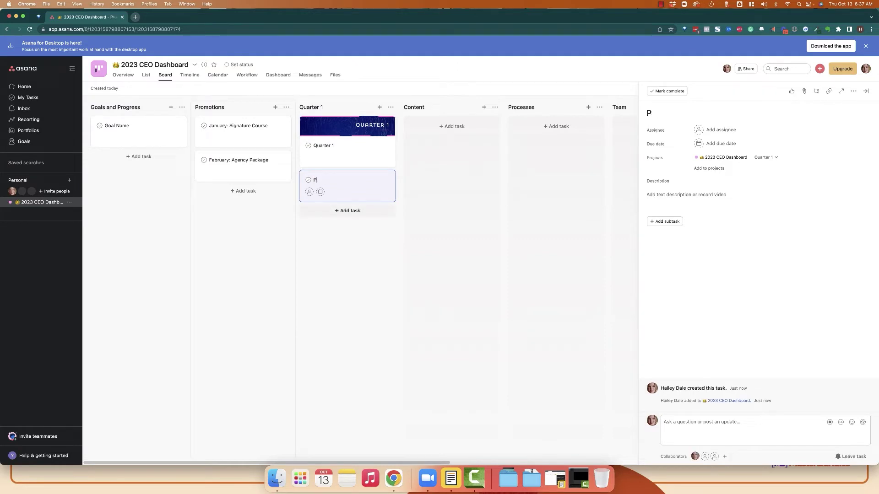
pyautogui.write('Project A')
pyautogui.press('Return')
pyautogui.write('Projec')
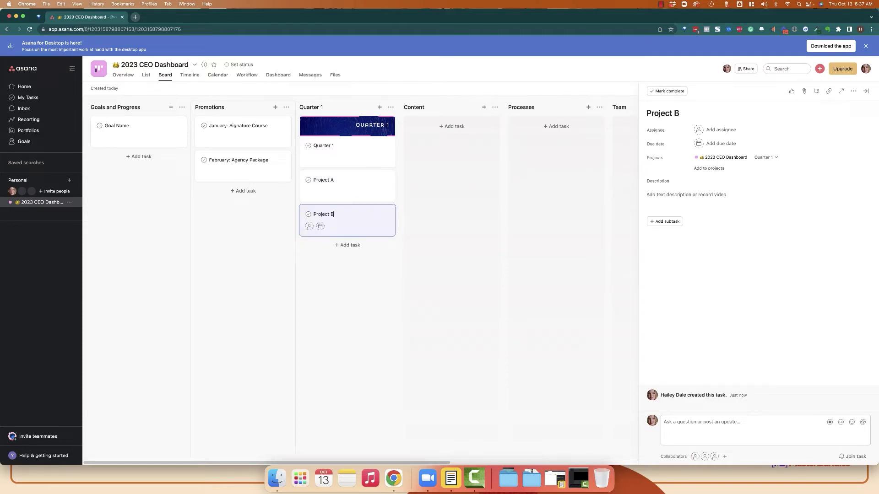
pyautogui.click(756, 200)
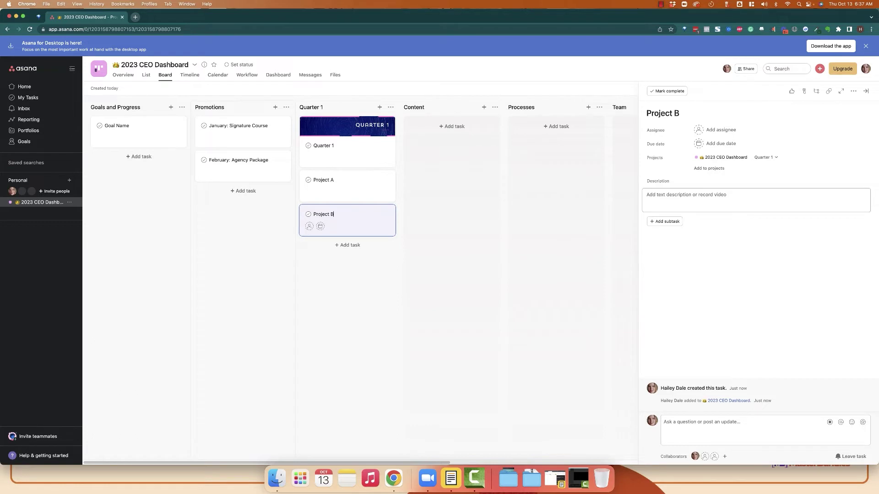
pyautogui.click(458, 192)
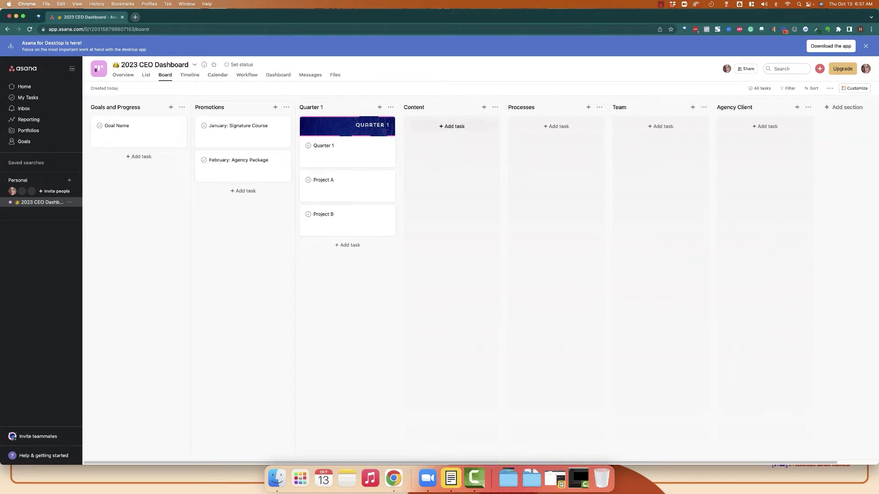
# Add a task named "January Blog Post 1" to the Content section and open its details.
pyautogui.click(452, 127)
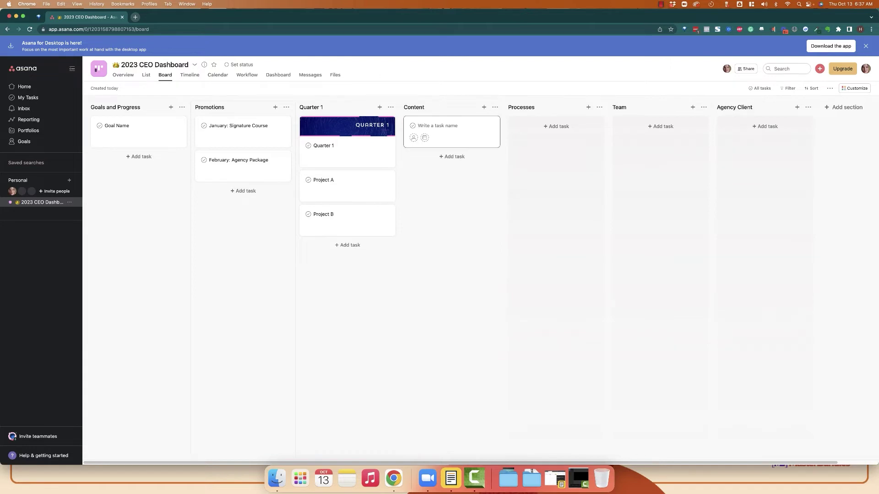
pyautogui.write('January Blog Post')
pyautogui.click(458, 133)
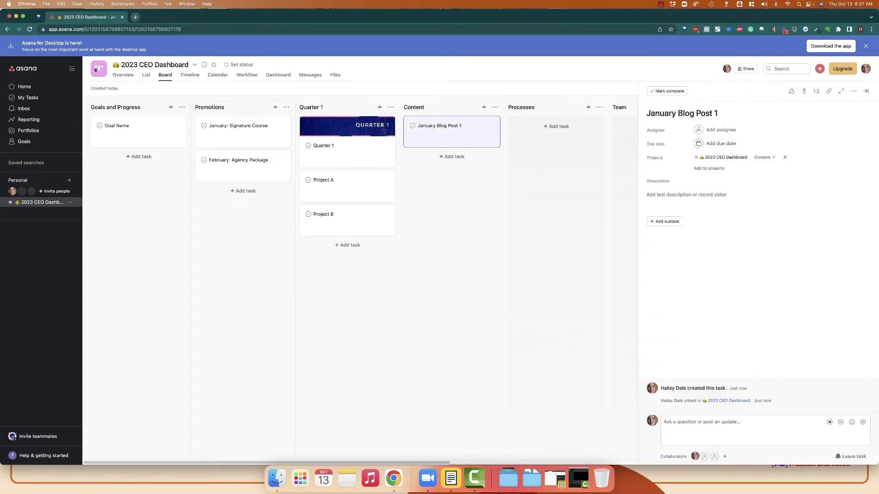
# Set the due date of the January Blog Post 1 task to 9 January 2023.
pyautogui.click(720, 144)
pyautogui.click(777, 179)
pyautogui.click(777, 178)
pyautogui.click(776, 178)
pyautogui.click(777, 179)
pyautogui.click(699, 178)
pyautogui.click(713, 208)
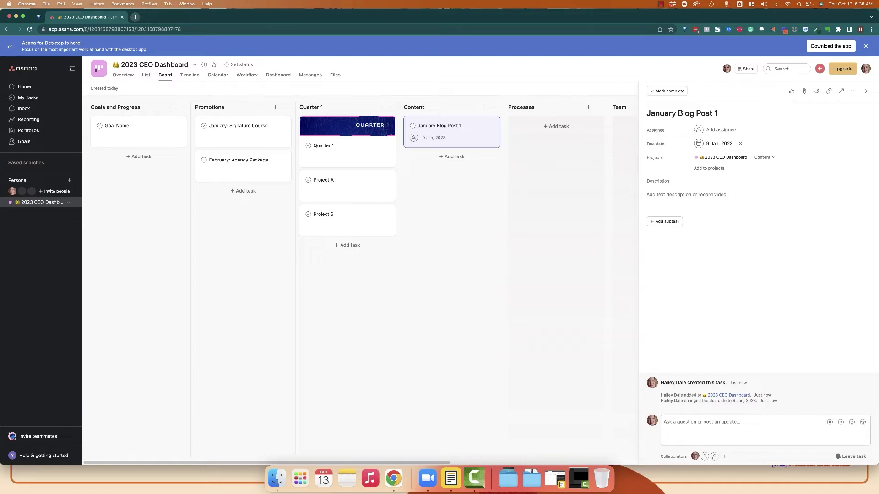
# Fill the blog post task's description with the lines "Title:", "Date:", "Promotion:", "CTA:", "URL:" and "Folder:", and close the task details.
pyautogui.click(686, 195)
pyautogui.write('Title:')
pyautogui.press('Return')
pyautogui.write('Date:')
pyautogui.press('Return')
pyautogui.write('Promotion:')
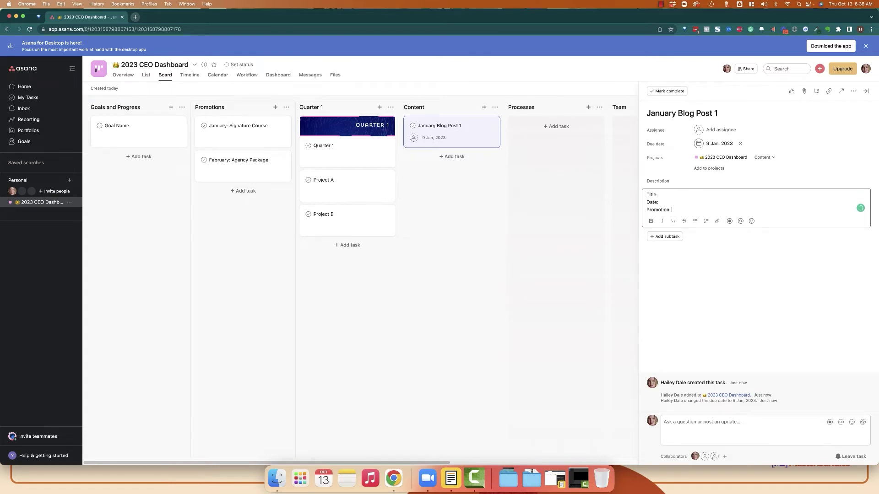
pyautogui.press('Return')
pyautogui.write('CTA:')
pyautogui.press('Return')
pyautogui.write('URL:')
pyautogui.press('Return')
pyautogui.write('Folder:')
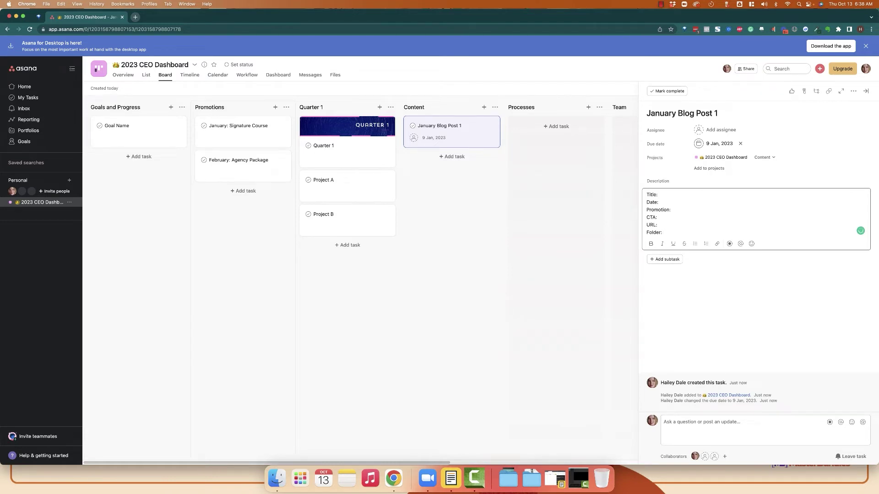
pyautogui.click(472, 201)
pyautogui.click(490, 126)
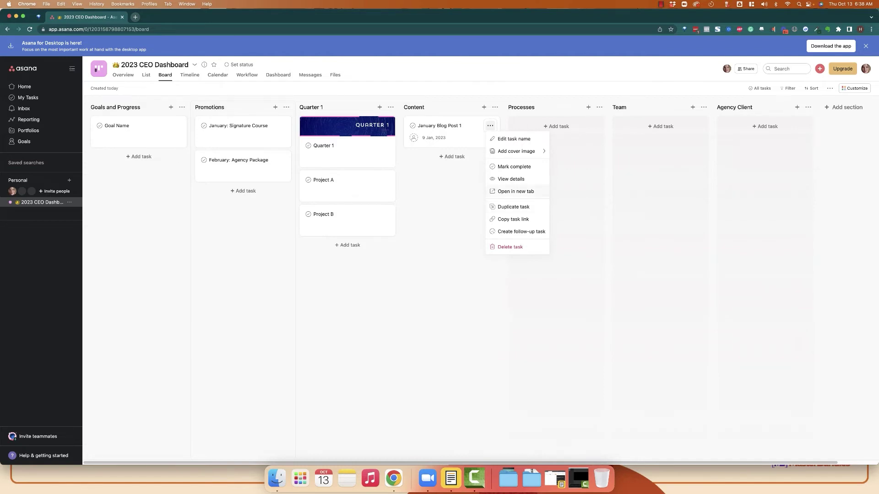
pyautogui.press('Escape')
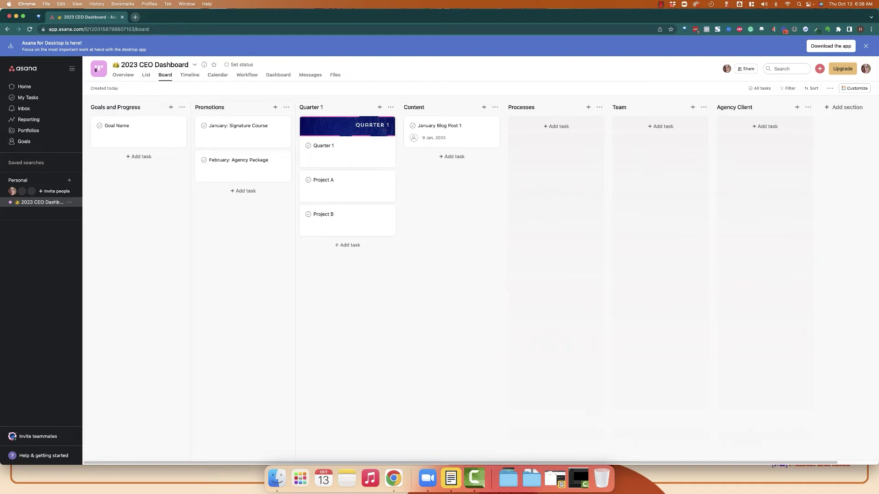